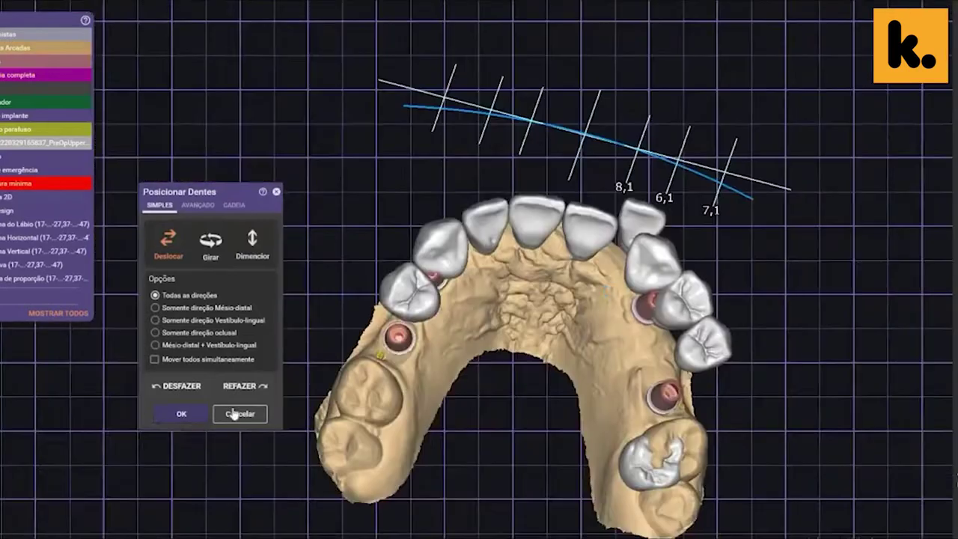
Close Posicionar Dentes once the upper incisal edges follow the smile curve.
left_click(233, 415)
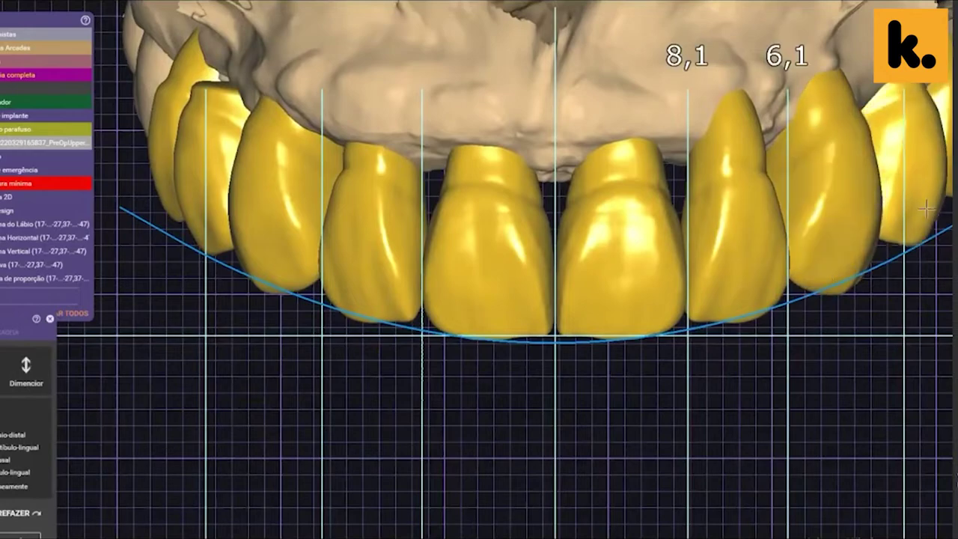
Orbit the model over the patient's smile photo to compare the proposed arch.
scroll(927, 210, "down", 5)
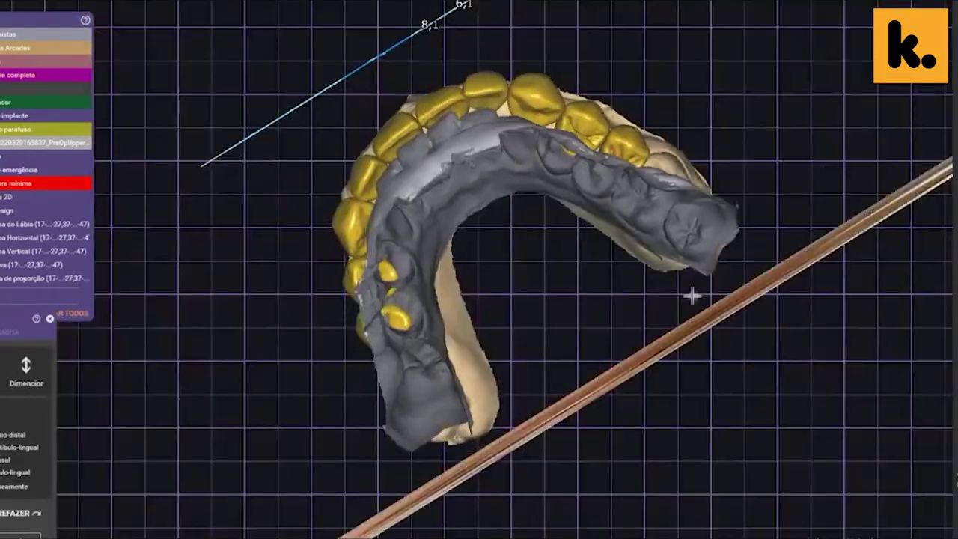
right_click_drag(693, 297, 572, 255)
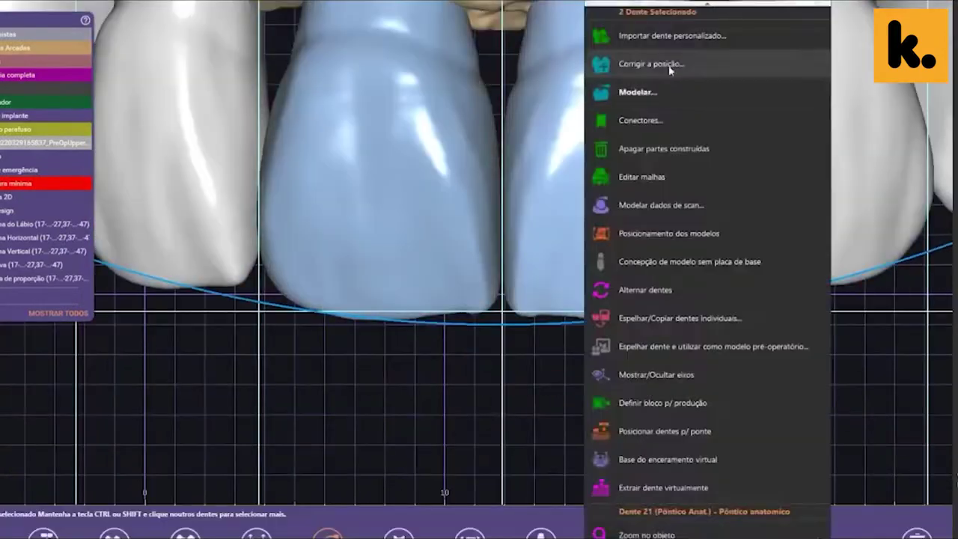
Apply Corrigir a posição to the two central teeth.
left_click(652, 65)
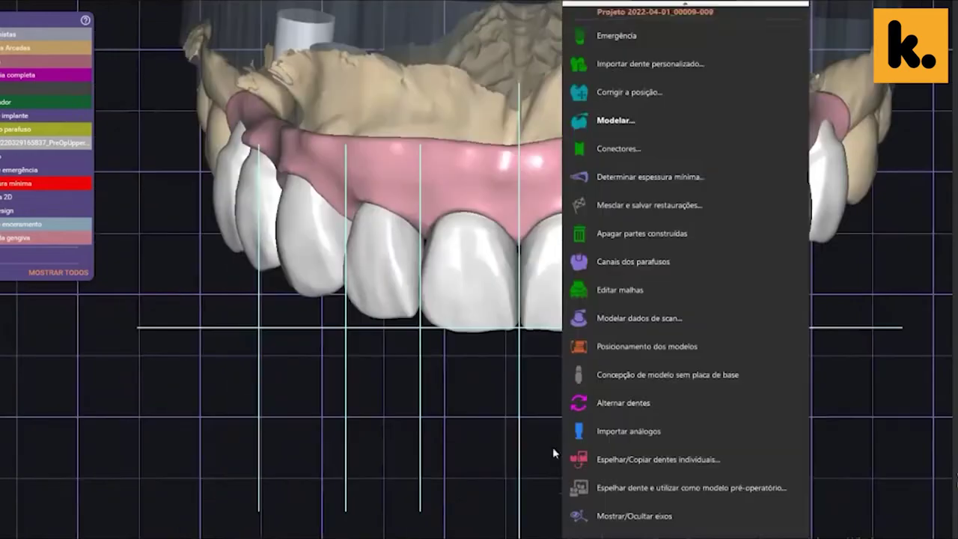
Open Modelar gengiva on the gum and view its thickness map from an oblique angle.
scroll(553, 447, "down", 5)
left_click(591, 521)
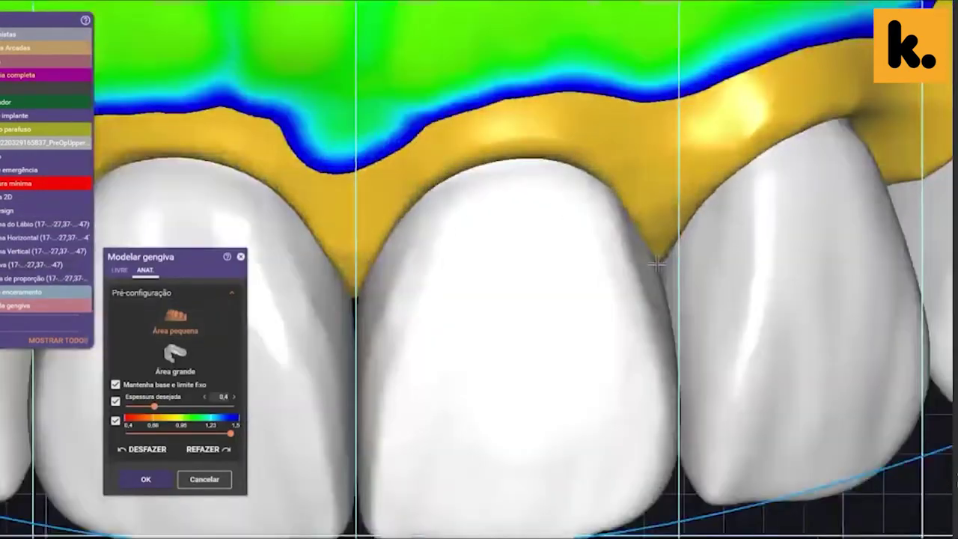
right_click_drag(381, 252, 760, 274)
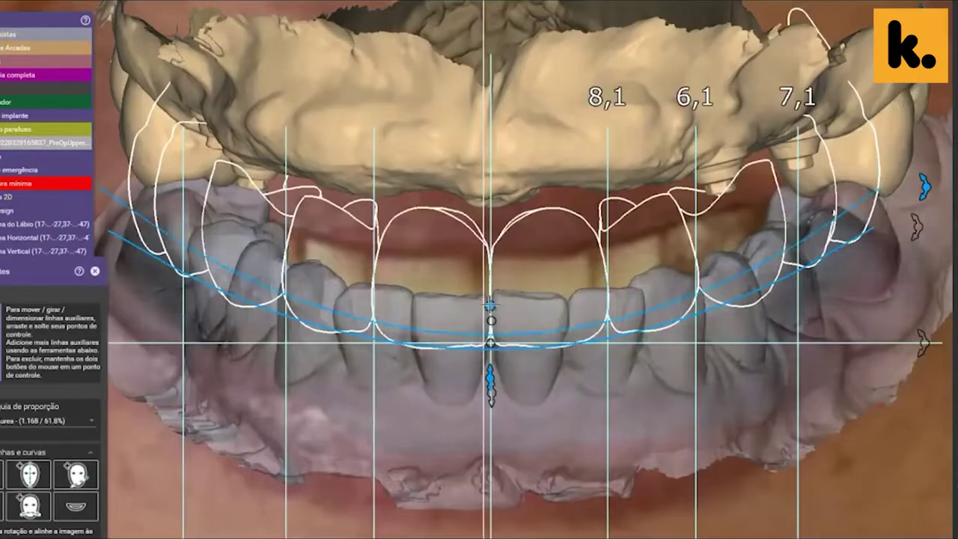
scroll(487, 317, "up", 2)
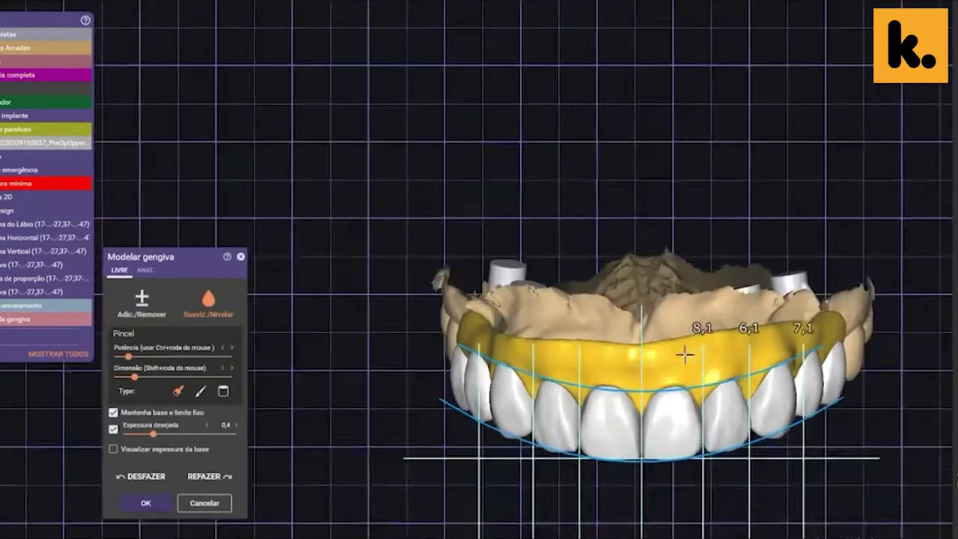
Sculpt the gingiva and papillae with Adic./Remover, checking it from lower oblique and occlusal views.
left_click(126, 321)
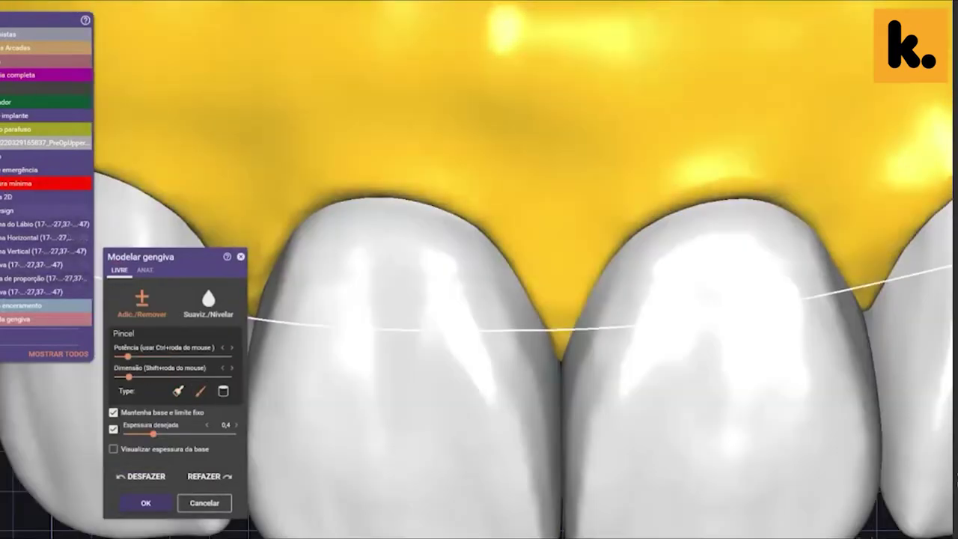
scroll(514, 327, "up", 2, "shift")
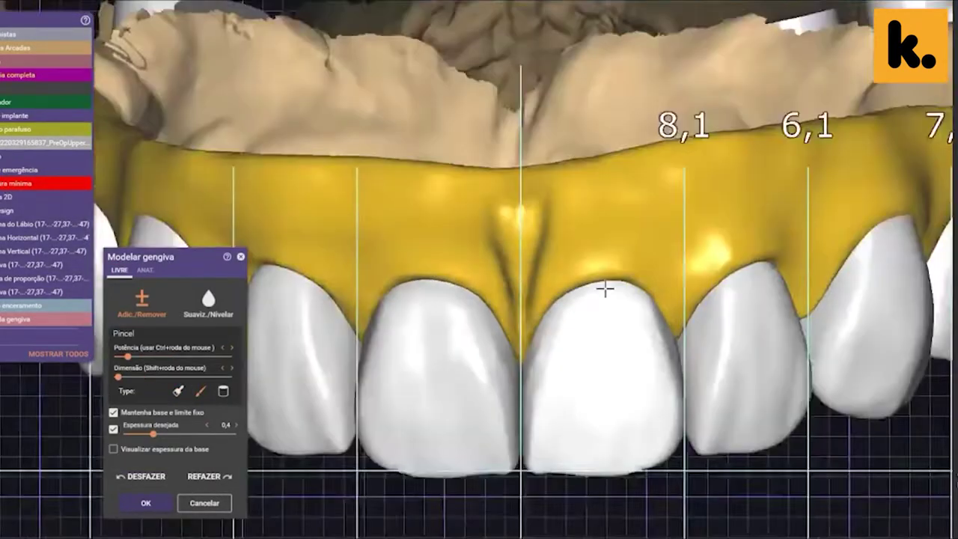
scroll(434, 307, "down", 3)
right_click_drag(434, 306, 331, 272)
scroll(436, 192, "up", 4)
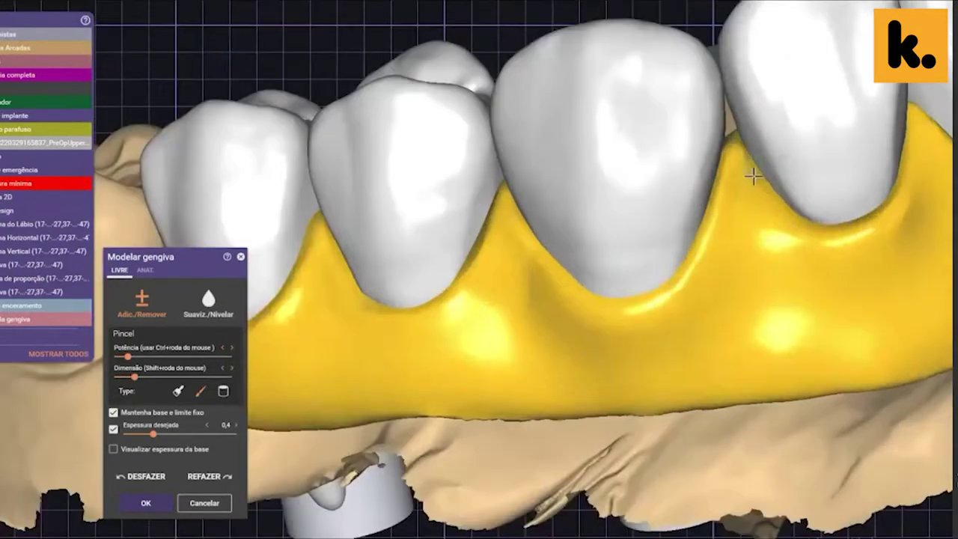
right_click_drag(753, 175, 573, 338)
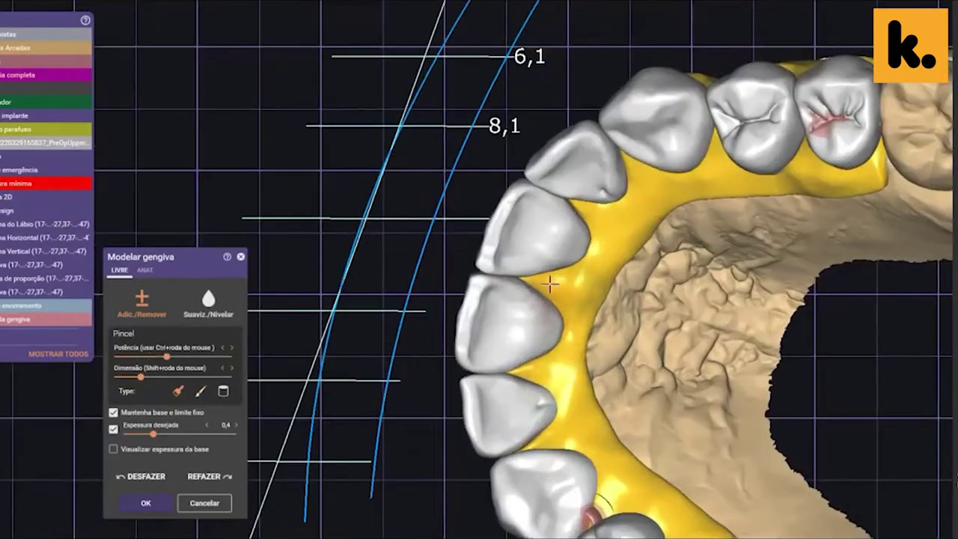
mouse_move(627, 179)
right_mouse_down()
mouse_move(729, 220)
mouse_move(642, 375)
mouse_move(700, 377)
mouse_move(810, 239)
right_mouse_up()
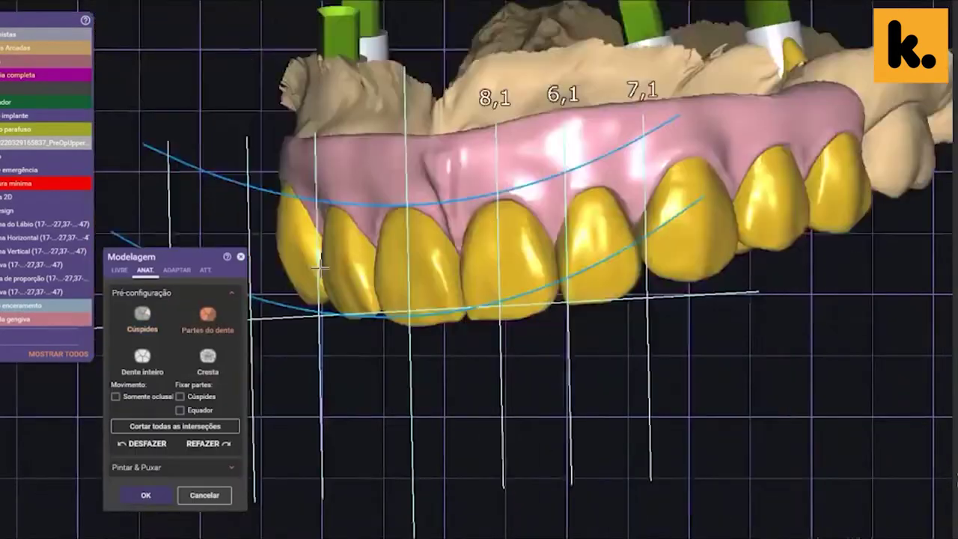
Orbit the arch from above and around its left end to inspect the tooth shapes.
right_click_drag(320, 268, 382, 324)
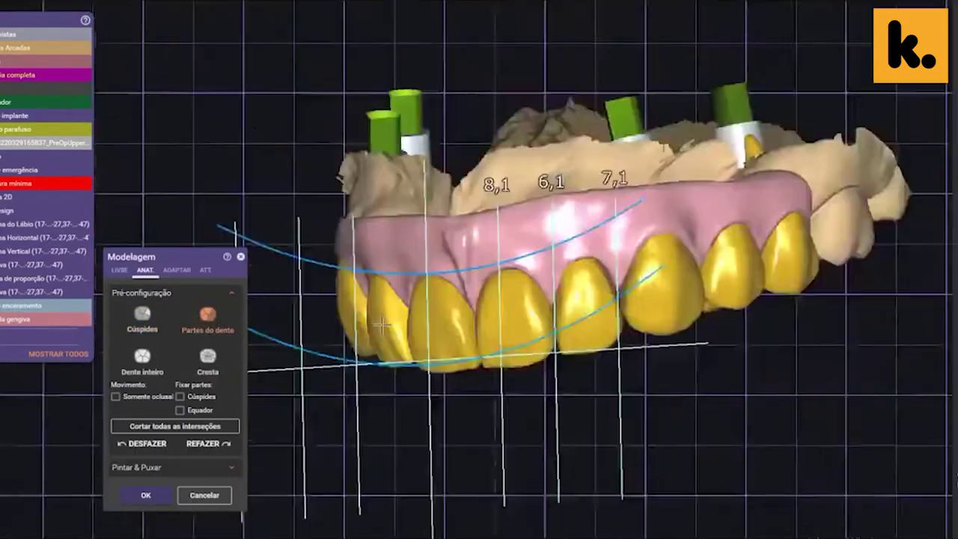
scroll(820, 206, "down", 3)
right_click_drag(820, 206, 371, 241)
scroll(372, 241, "up", 5)
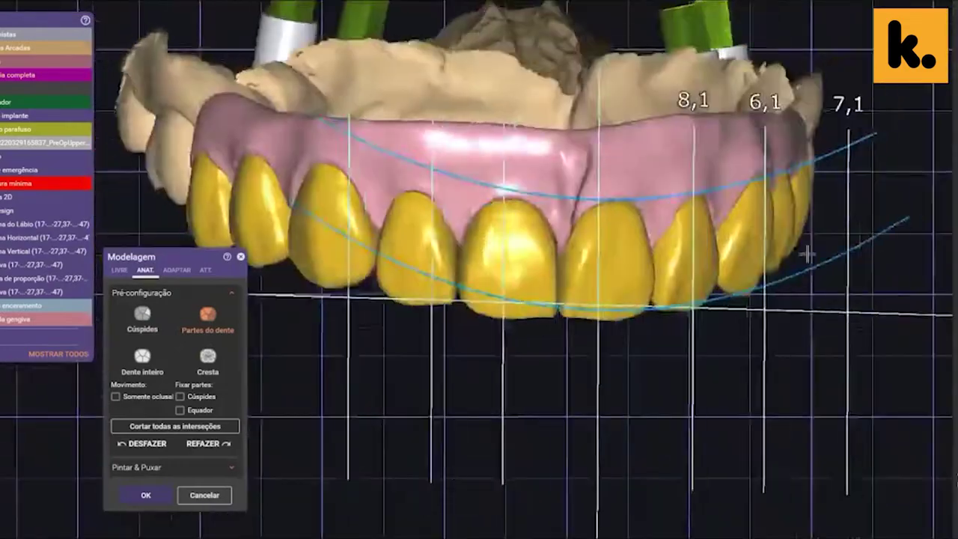
right_click_drag(807, 255, 565, 245)
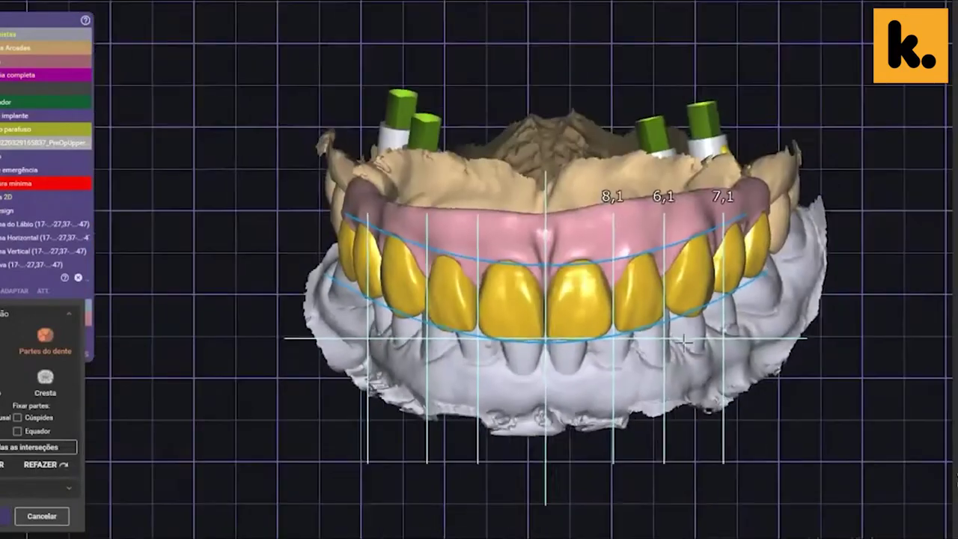
right_click_drag(824, 322, 680, 320)
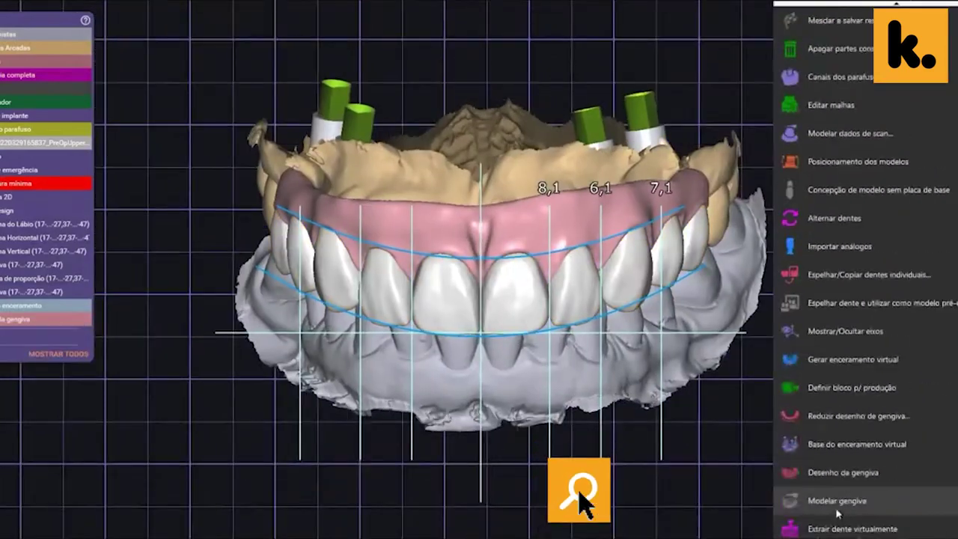
Reopen Modelar gengiva and turn the view to the upper gum margin.
left_click(838, 508)
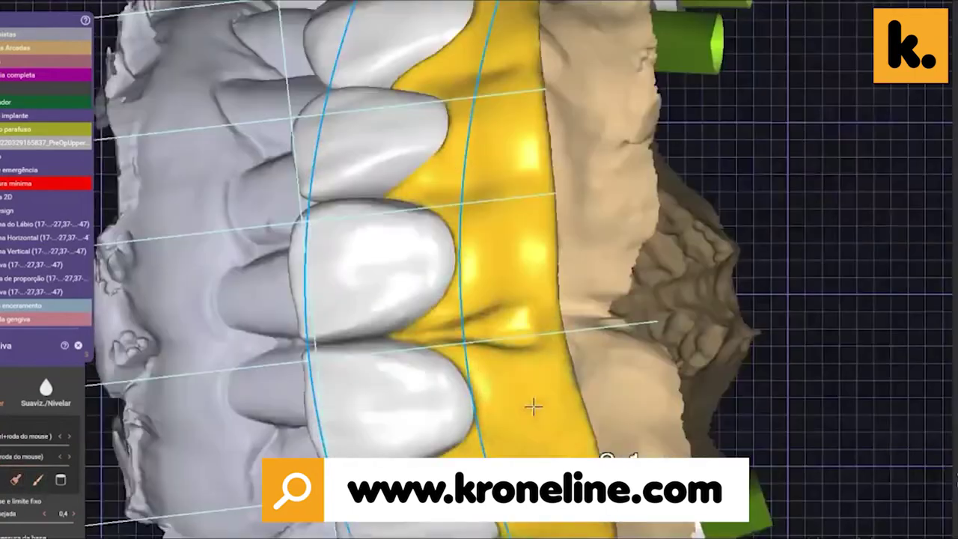
right_click_drag(533, 407, 613, 397)
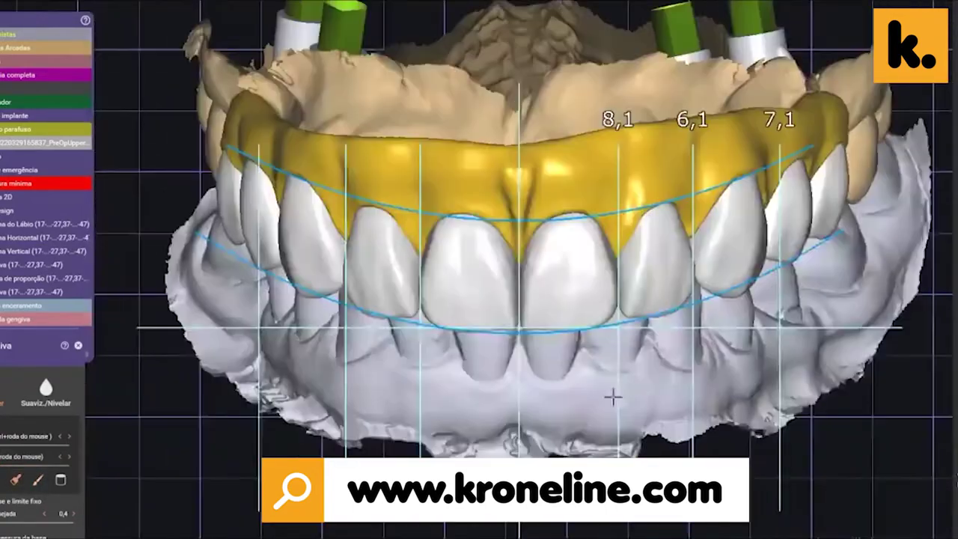
scroll(370, 368, "up", 10)
scroll(383, 236, "up", 3)
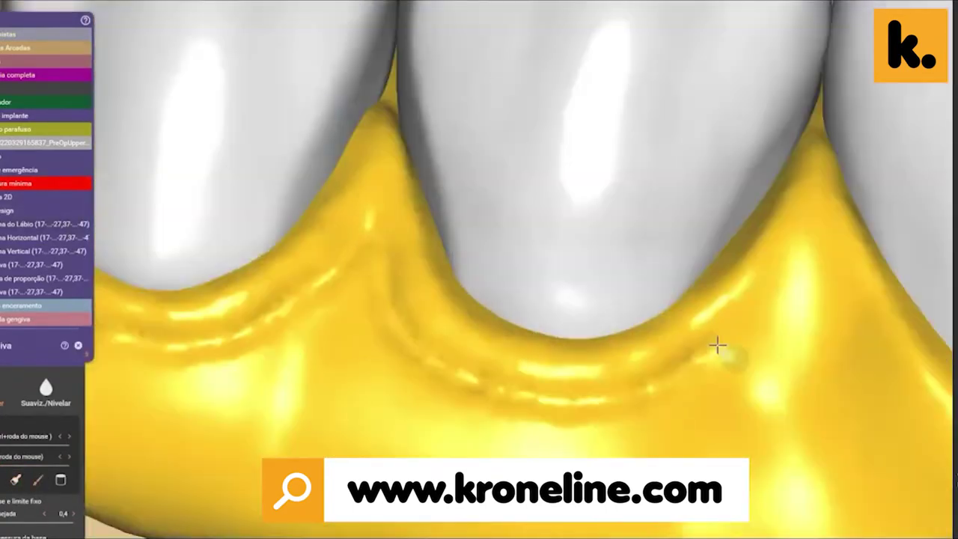
right_click_drag(717, 344, 463, 288)
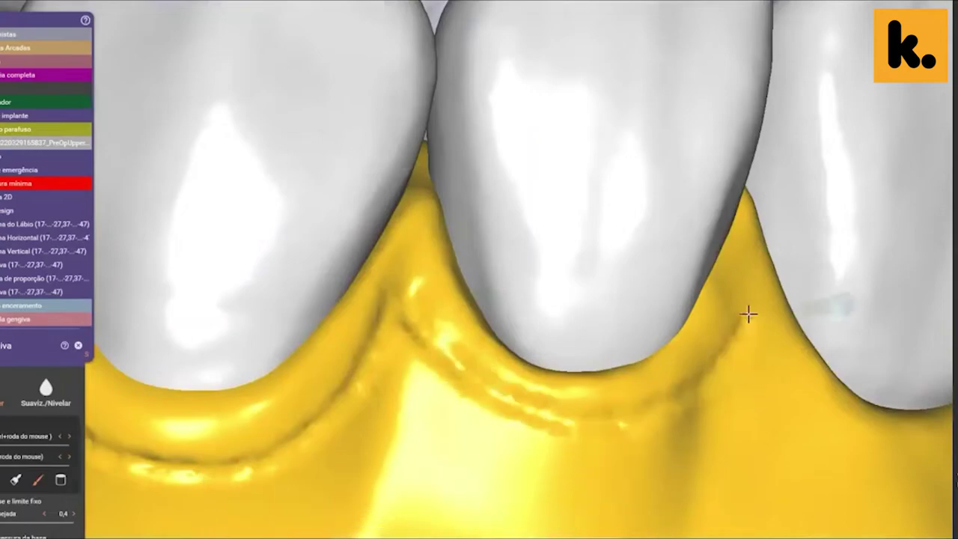
Zoom and rotate into a low frontal close-up of the incisors' gingiva.
scroll(748, 315, "down", 10)
scroll(414, 313, "up", 10)
scroll(562, 342, "down", 10)
scroll(554, 272, "up", 10)
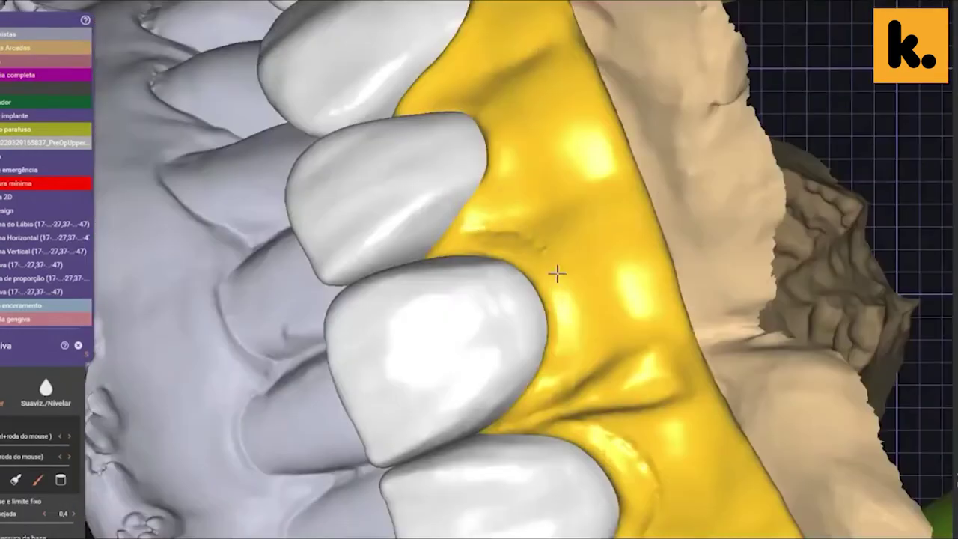
right_click_drag(554, 271, 551, 396)
scroll(639, 384, "up", 5)
right_click_drag(639, 384, 436, 366)
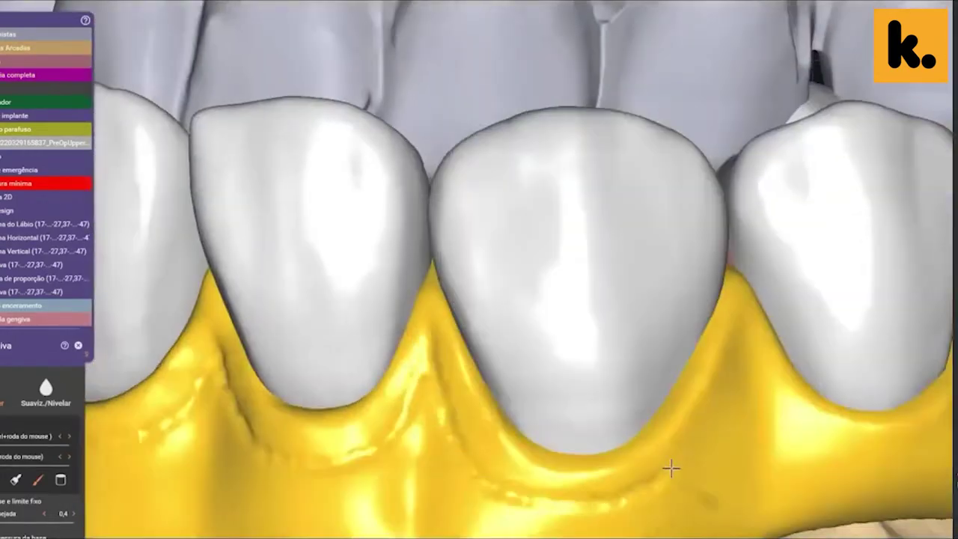
mouse_move(672, 468)
right_mouse_down()
mouse_move(531, 390)
mouse_move(422, 297)
right_mouse_up()
Open Modelagem on the upper teeth and orbit to an occlusal view of the arch.
scroll(514, 390, "down", 10)
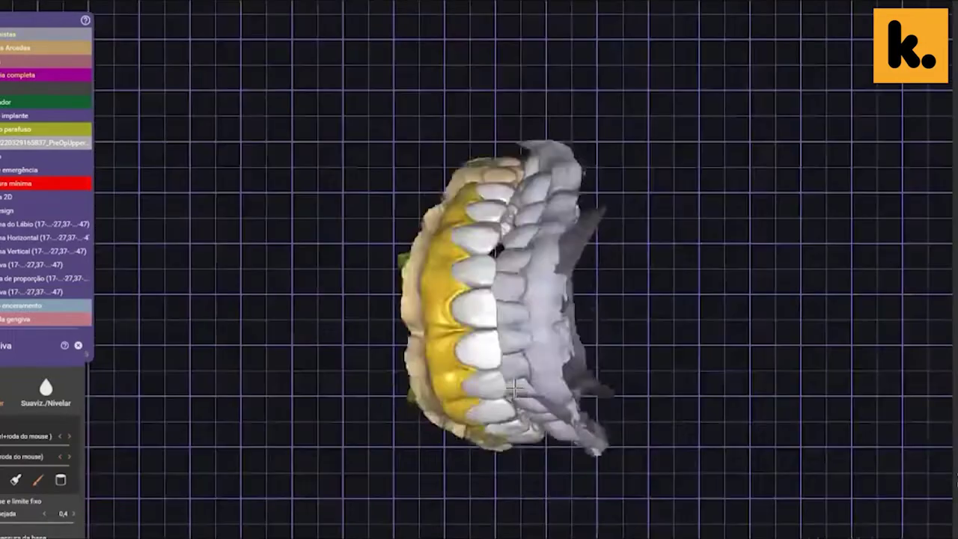
right_click_drag(514, 389, 524, 374)
scroll(524, 374, "up", 10)
right_click(577, 427)
left_click(554, 370)
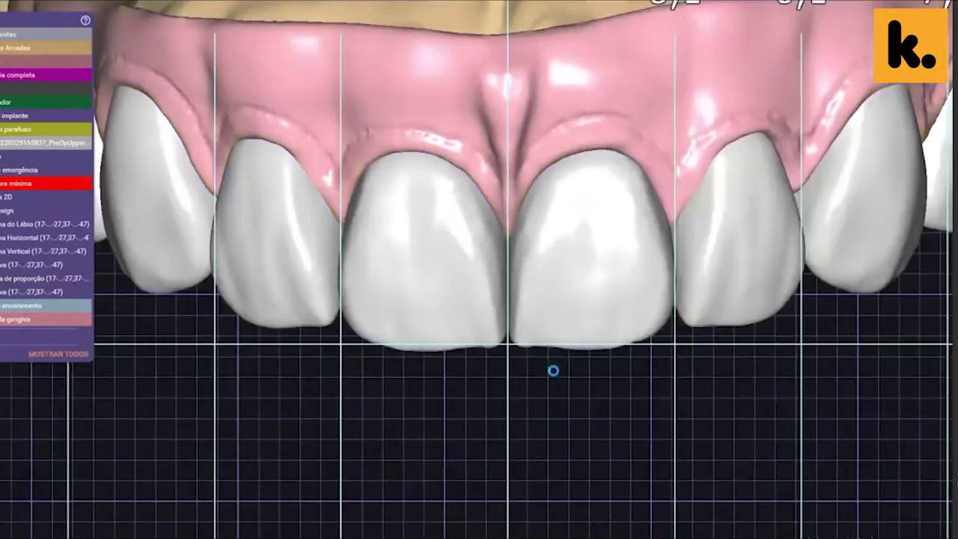
scroll(553, 370, "up", 5)
scroll(759, 285, "up", 3)
scroll(525, 122, "up", 2)
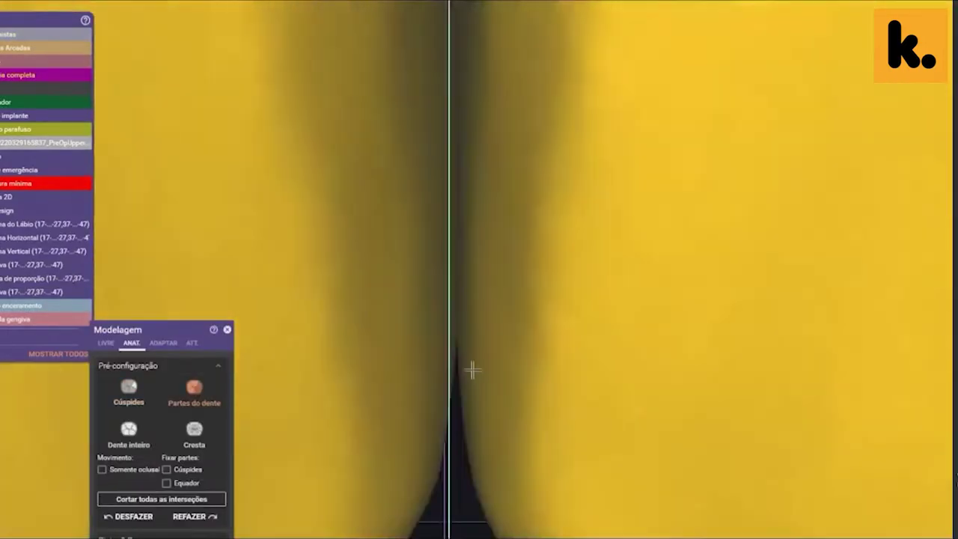
scroll(473, 369, "down", 5)
right_click_drag(473, 369, 462, 332)
scroll(462, 332, "down", 5)
scroll(401, 329, "up", 10)
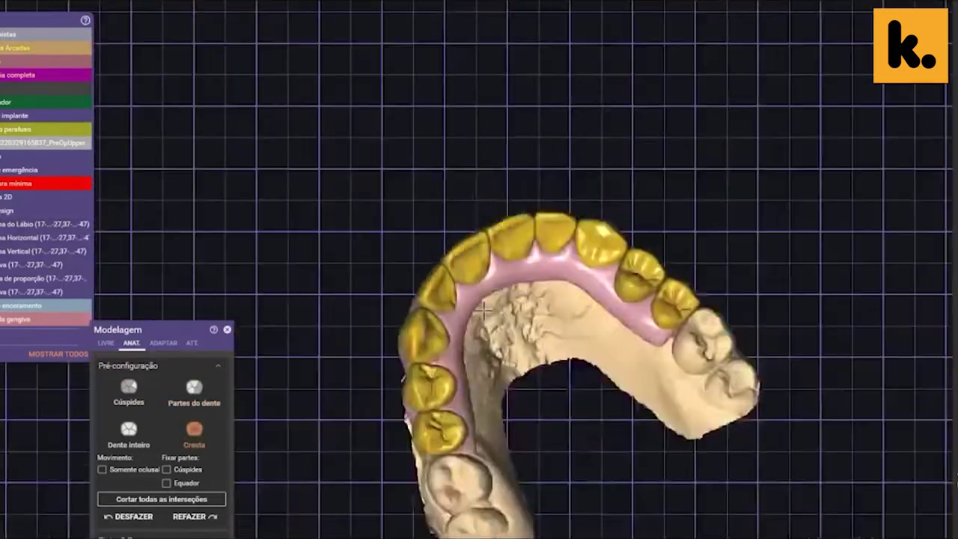
Switch to LIVRE freehand sculpting and choose a different brush Type.
left_click(106, 343)
scroll(427, 353, "up", 5)
scroll(439, 205, "down", 3)
scroll(439, 205, "up", 3)
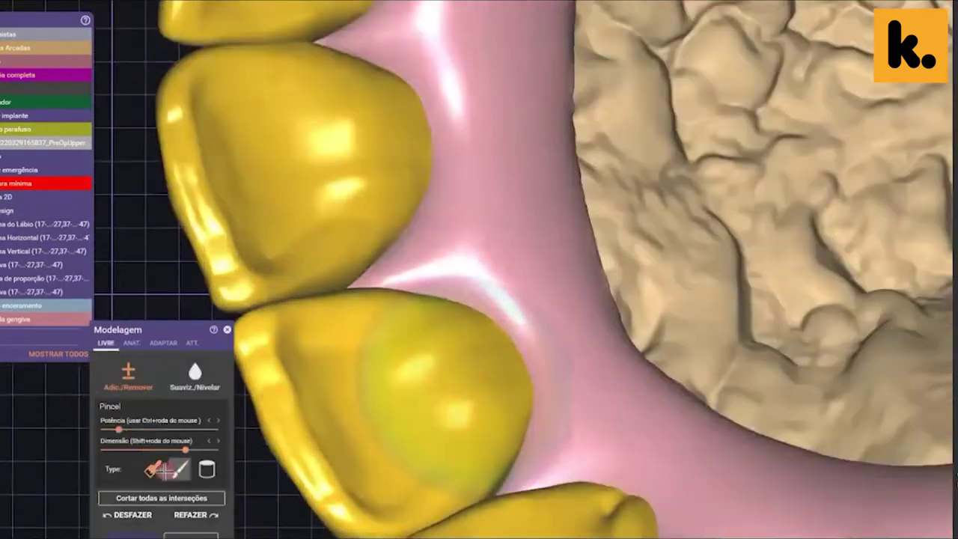
left_click(163, 470)
scroll(427, 122, "down", 3)
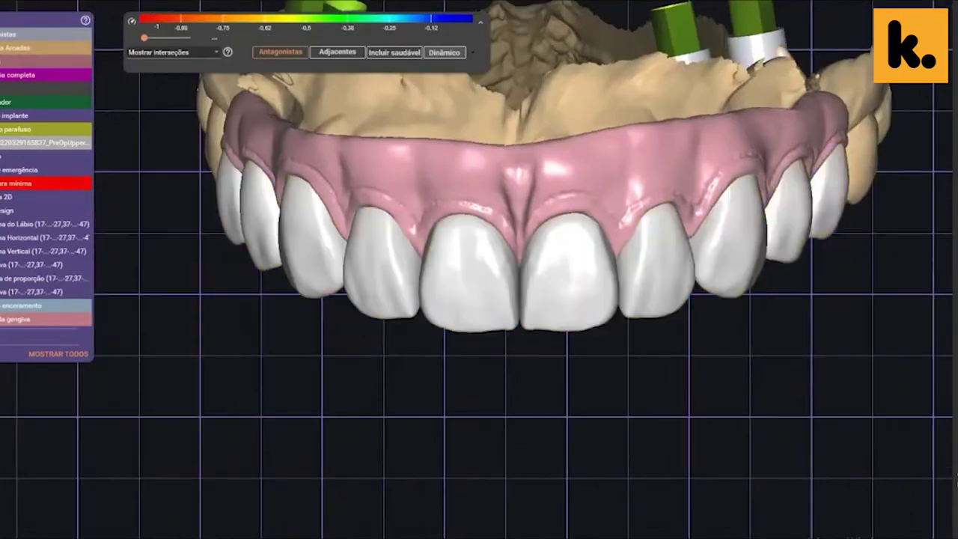
Choose Gerar enceramento virtual from the design's context menu.
right_click(661, 420)
left_click(706, 525)
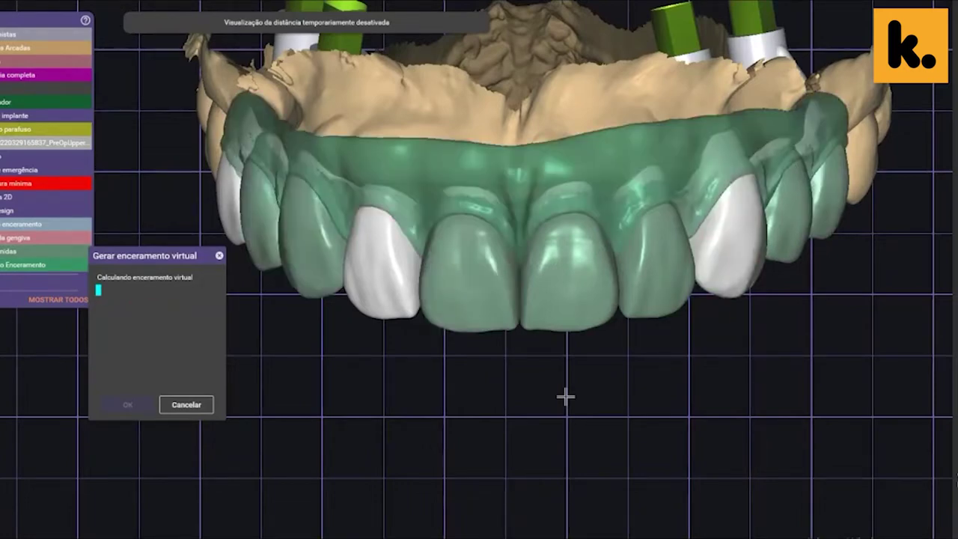
Confirm the finished merged teeth-and-gingiva wax-up with OK.
left_click(128, 404)
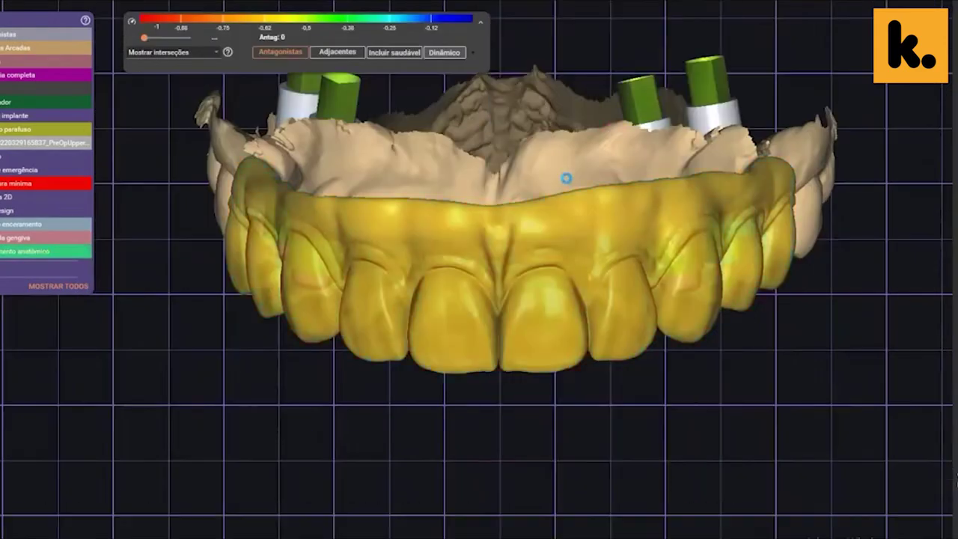